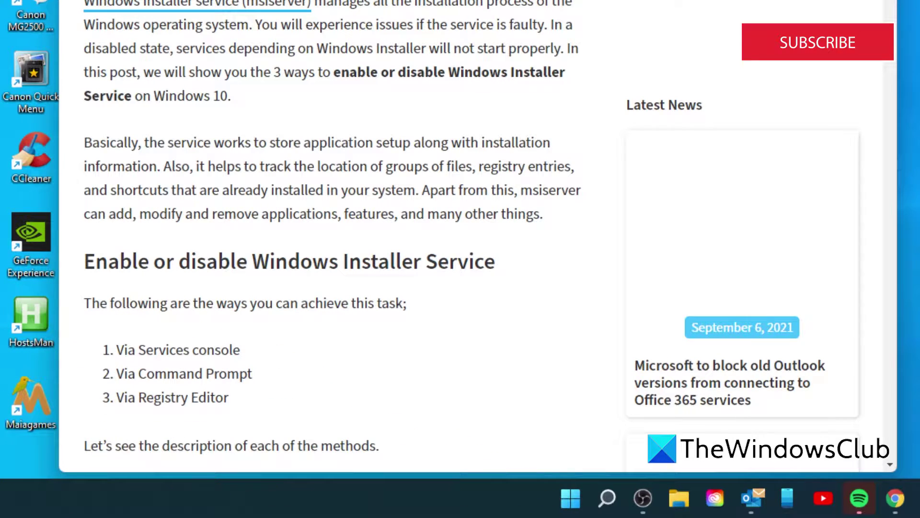
- Run services.msc from the Run dialog to bring up the Services console
key("super+r")
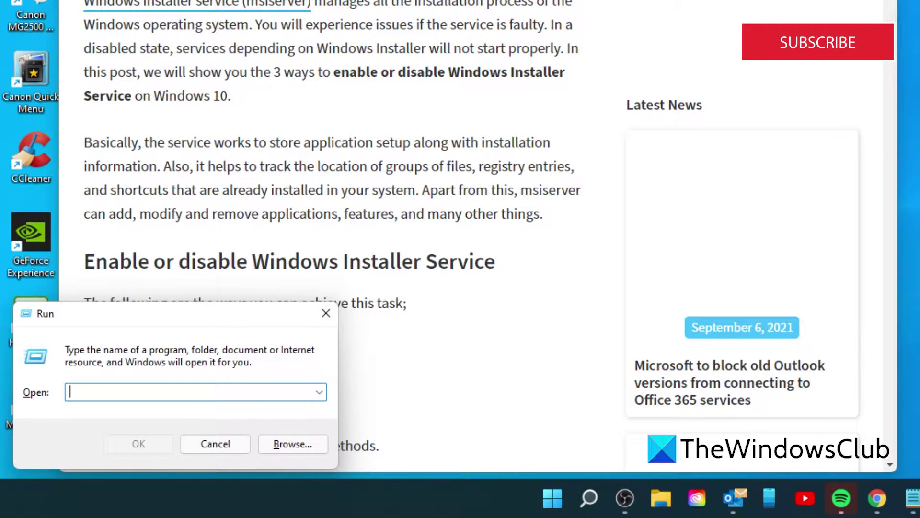
type("ser")
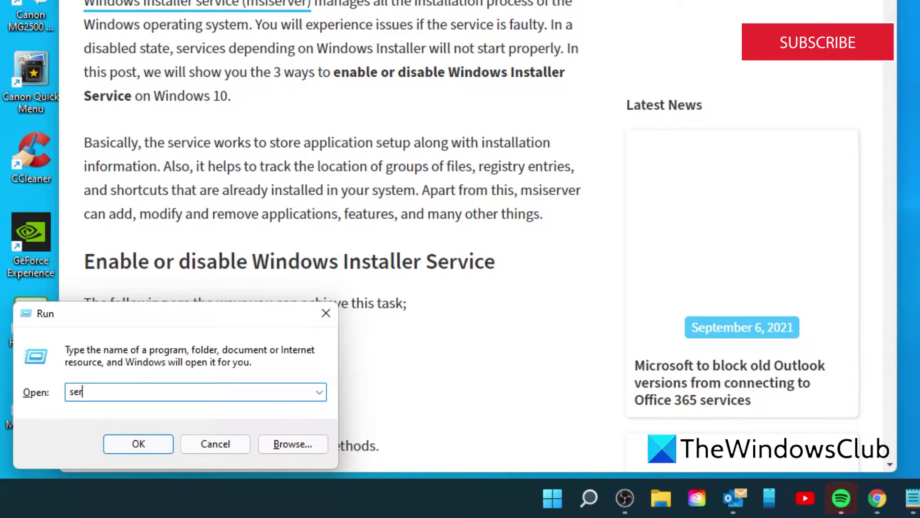
type("vices.msc")
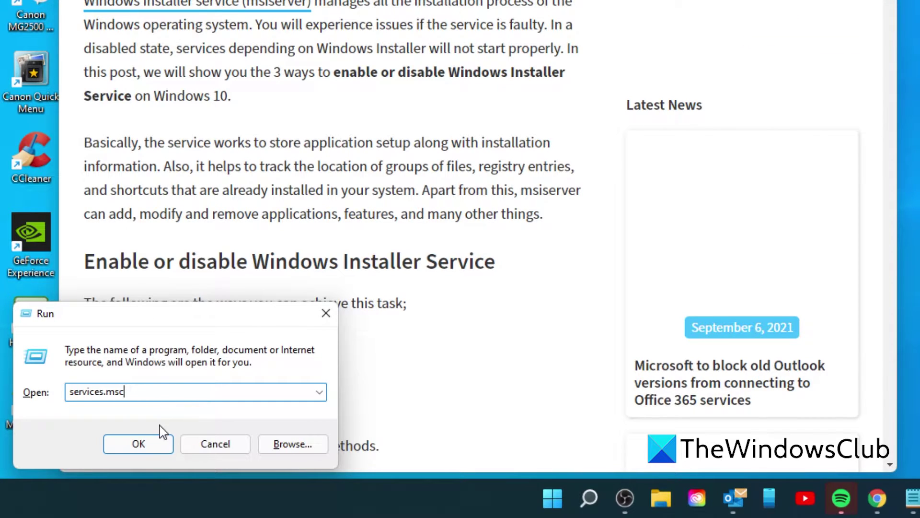
left_click(138, 444)
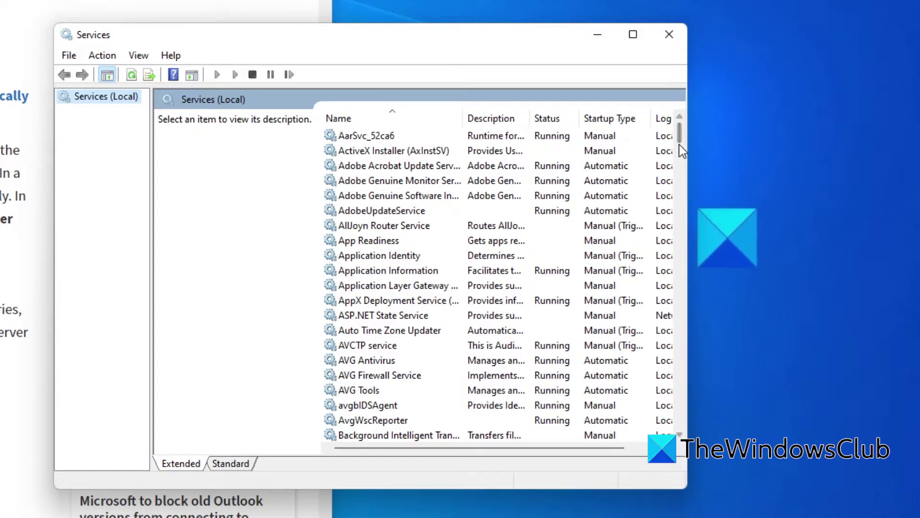
- Start the Windows Installer service from its properties, stop it again, and close the dialog
left_click_drag(679, 143, 613, 402)
double_click(412, 360)
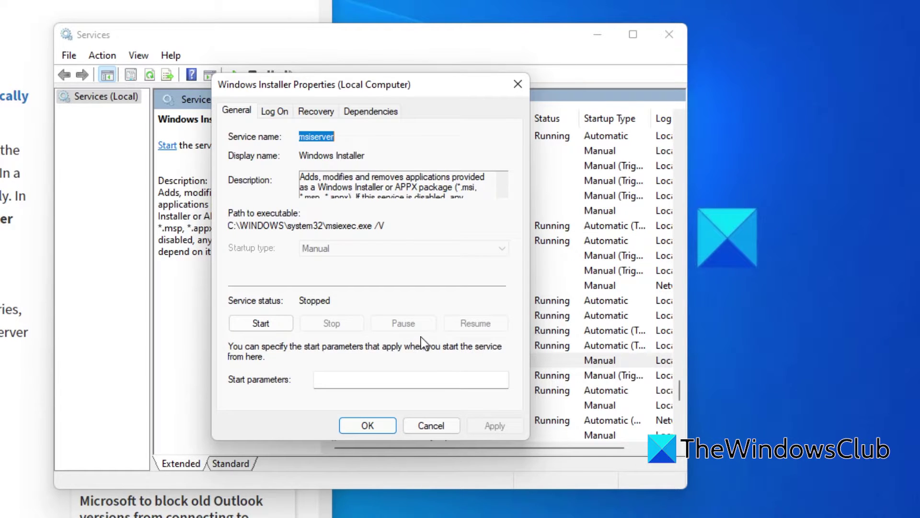
left_click(264, 327)
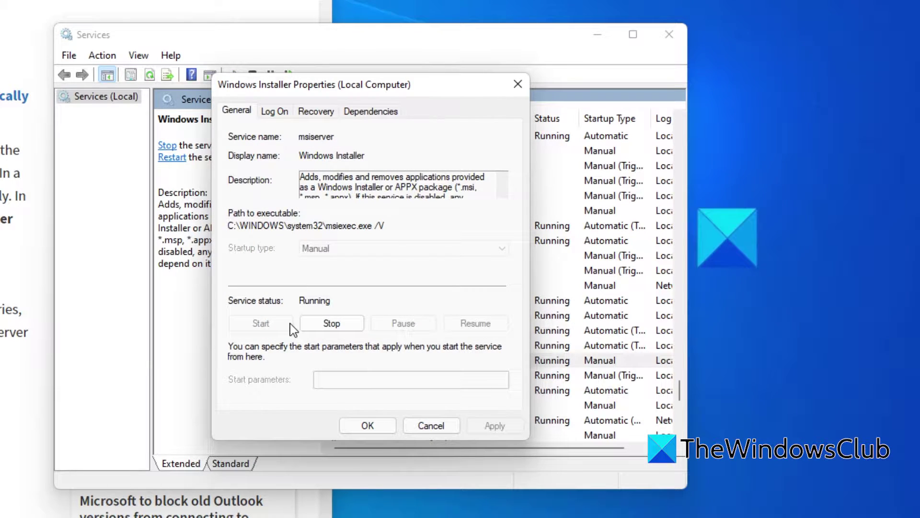
left_click(326, 325)
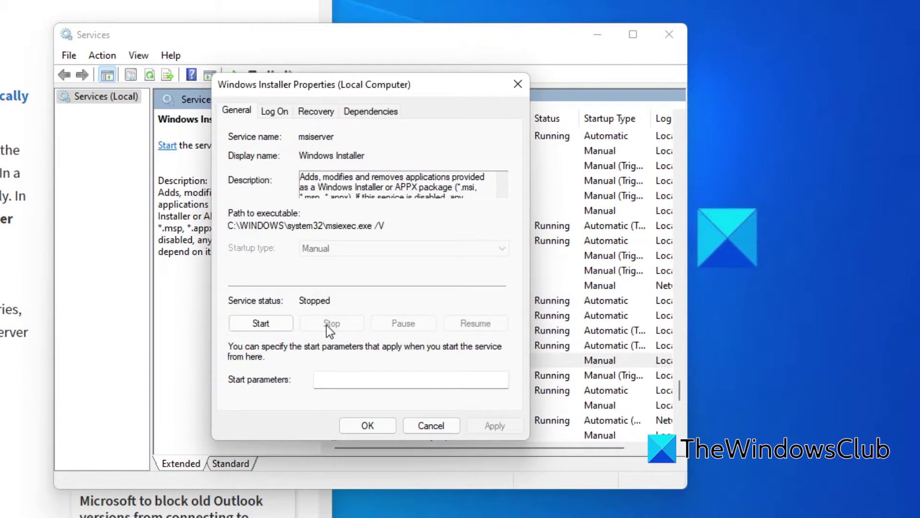
left_click(372, 424)
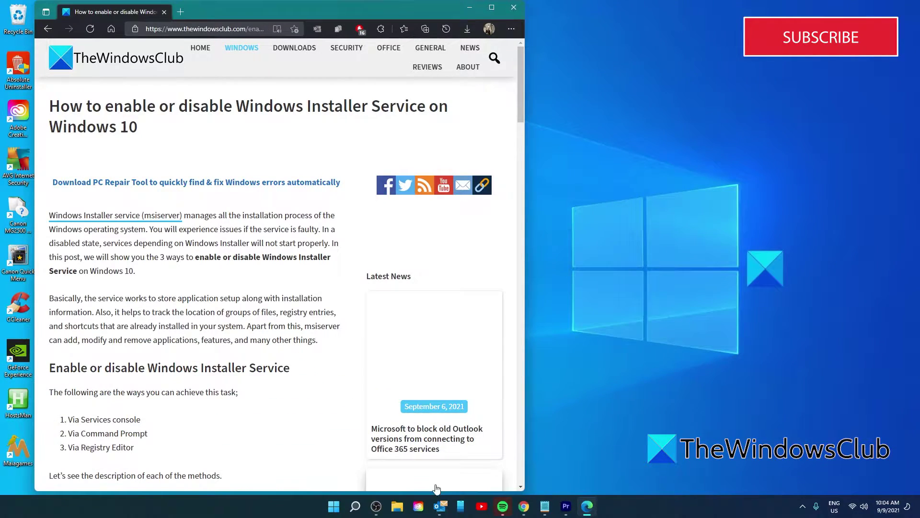
- Open an elevated Command Prompt and run net start msiserver
left_click(355, 507)
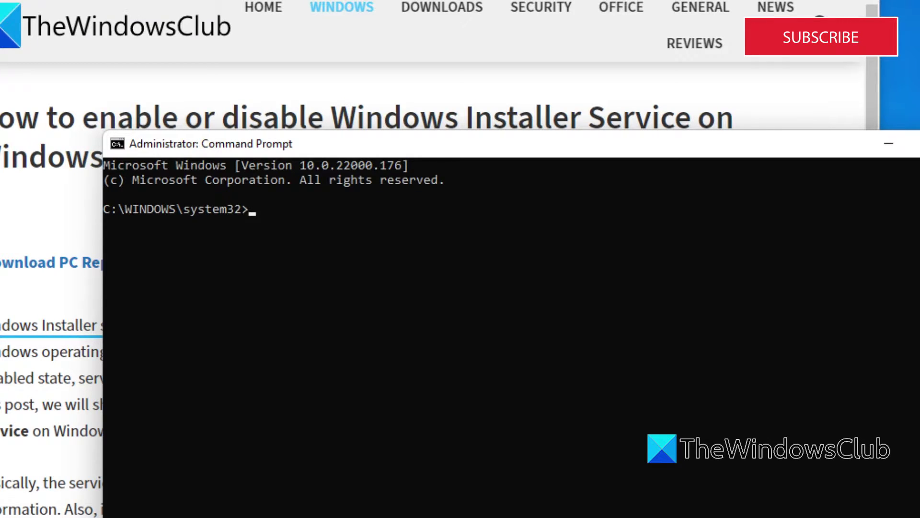
type("net start m")
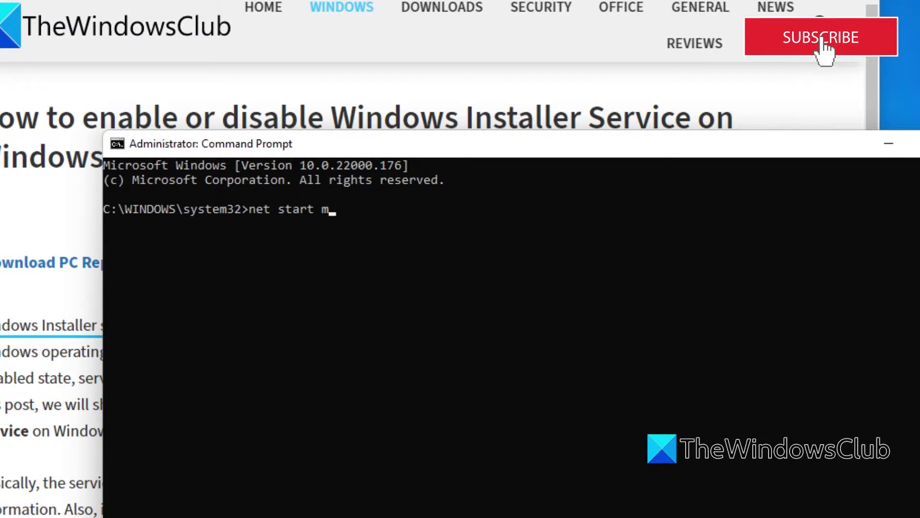
type("siserve")
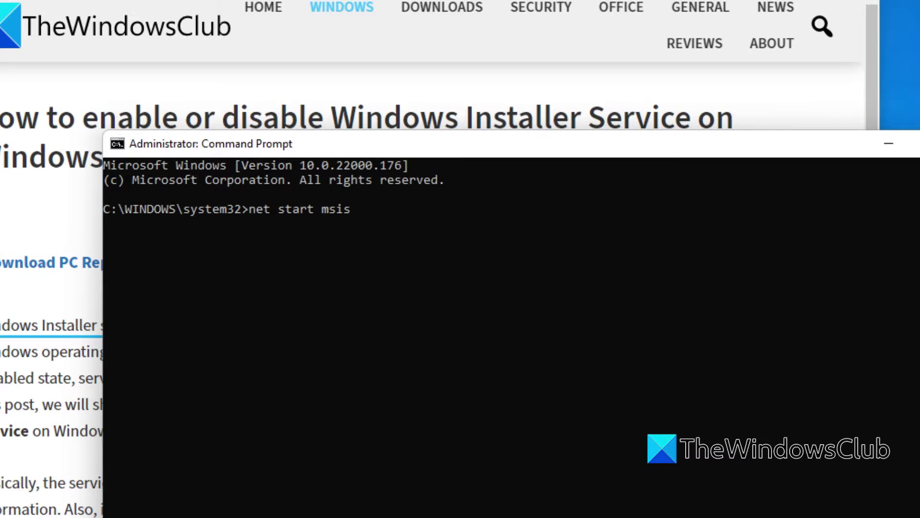
type("r")
key("Return")
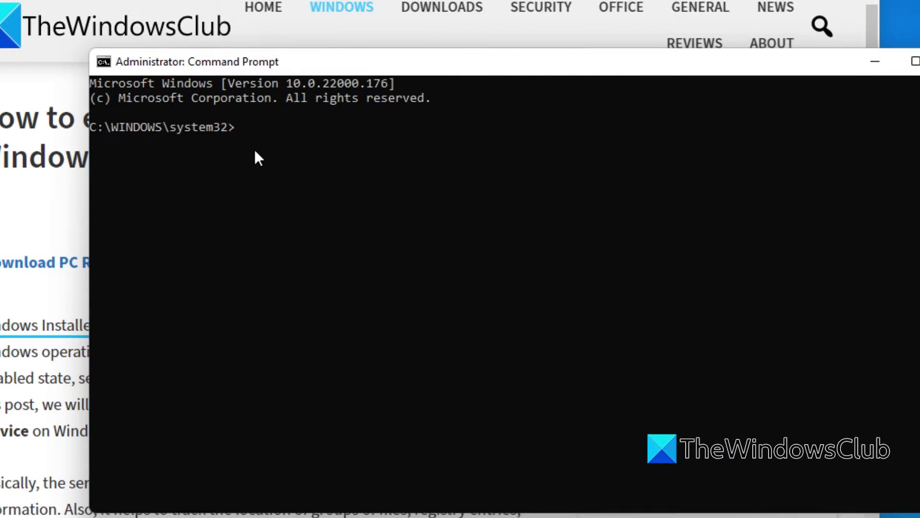
- Run net stop msiserver, then exit the administrator prompt
type("top ms")
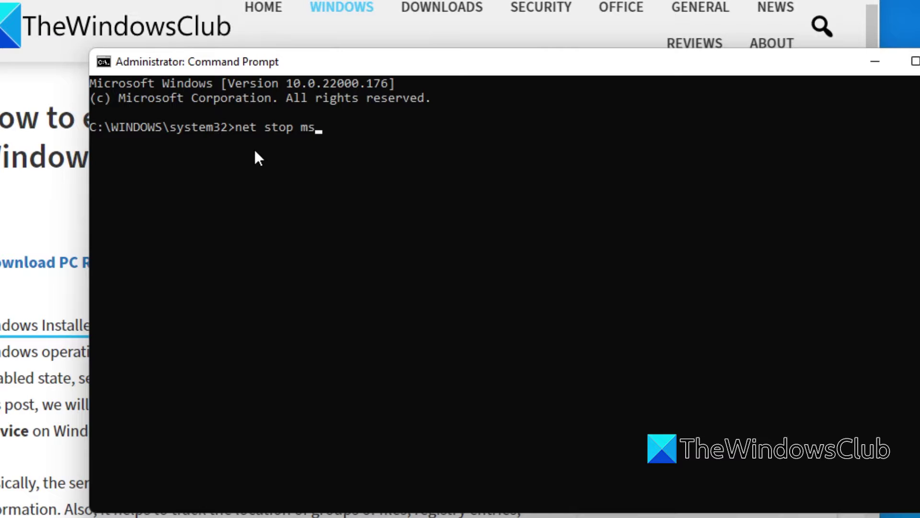
type("iserver")
key("Return")
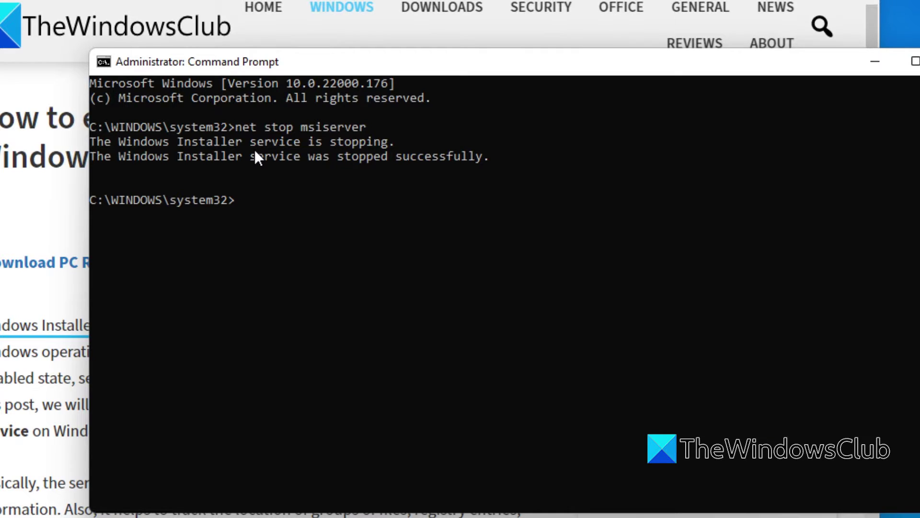
type("exit")
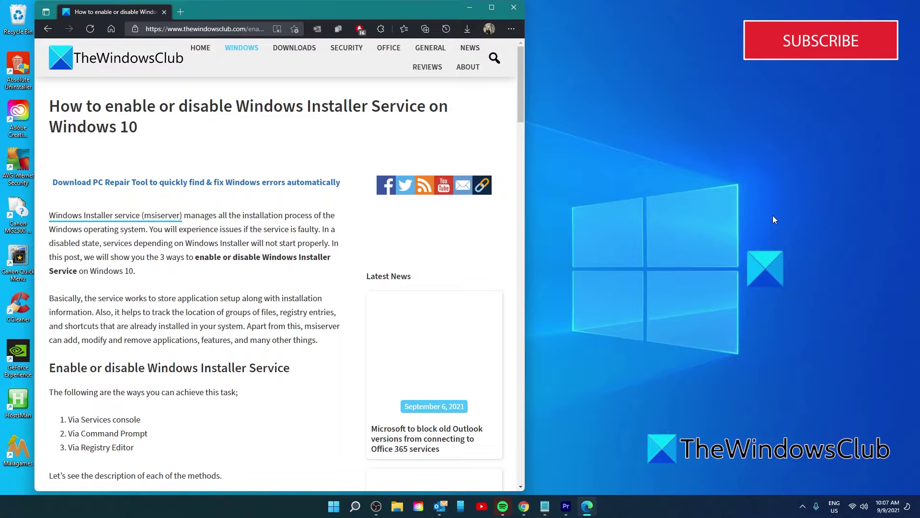
mouse_move(377, 512)
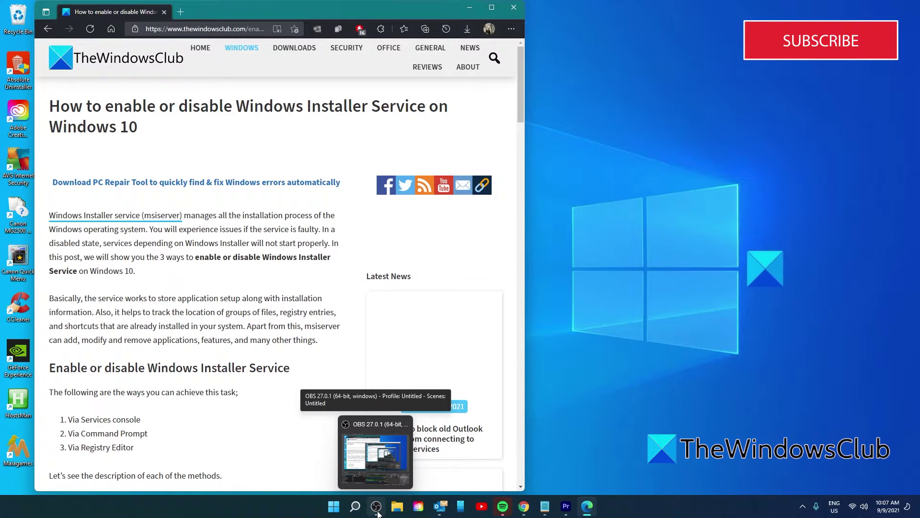
- Launch Registry Editor and expand HKEY_LOCAL_MACHINE > SYSTEM > CurrentControlSet > Services
left_click(335, 509)
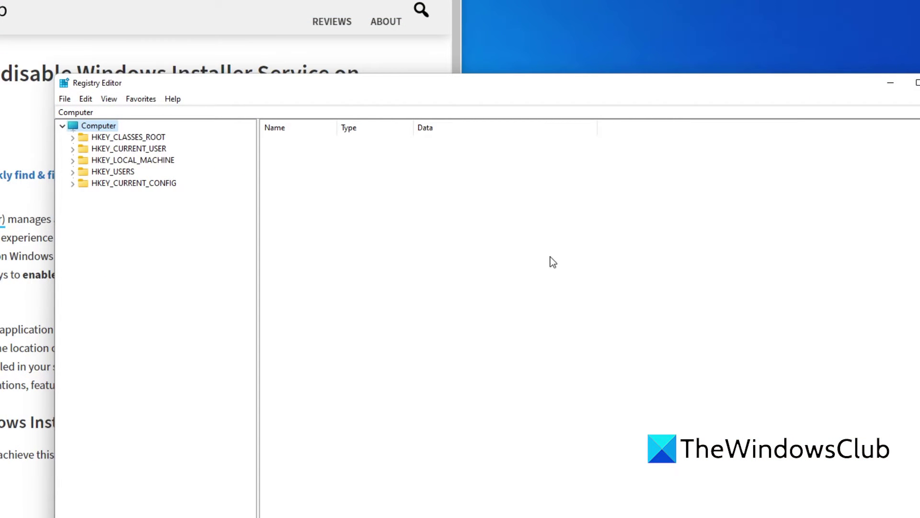
left_click(73, 161)
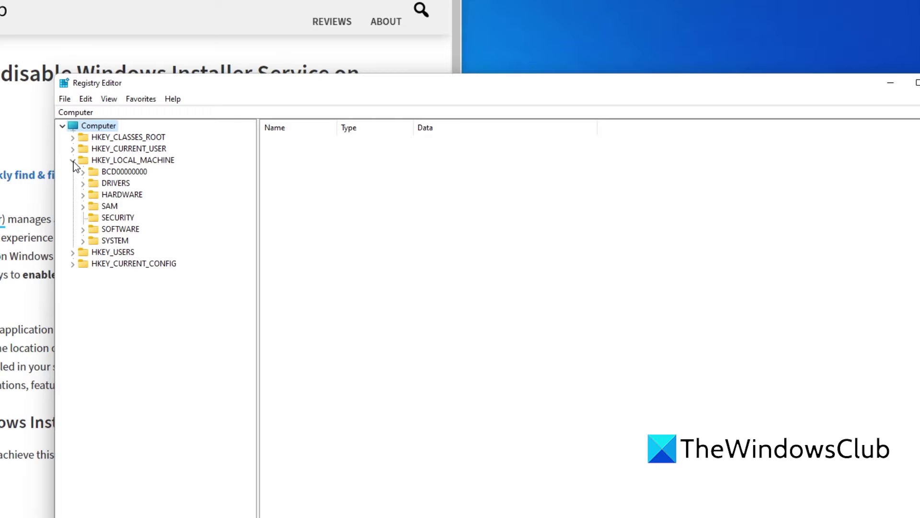
left_click(82, 241)
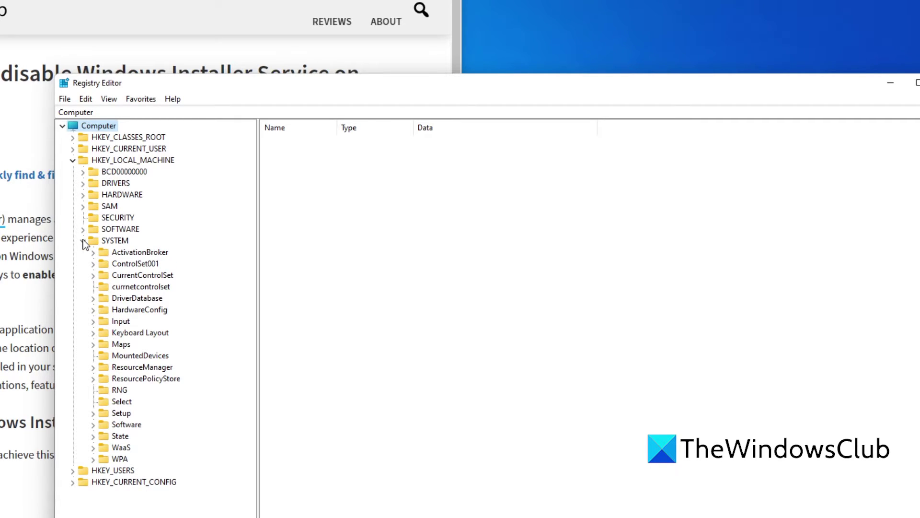
left_click(93, 275)
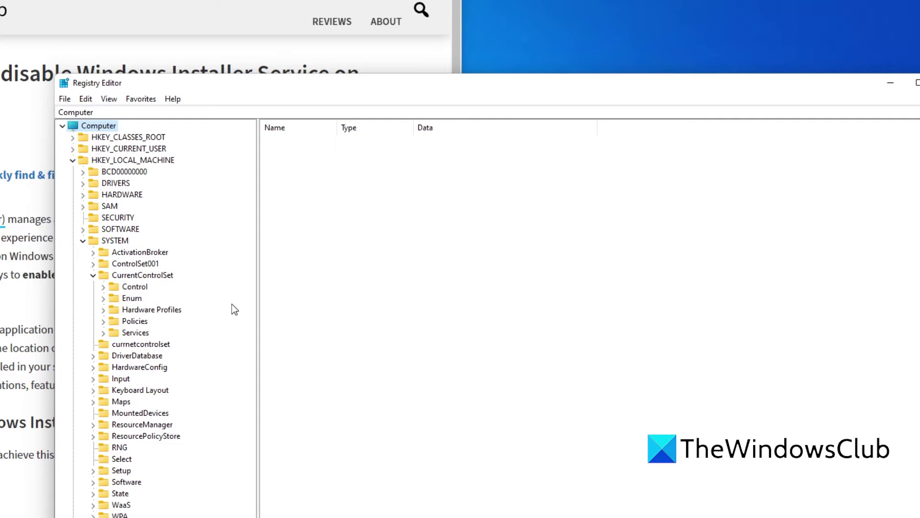
left_click(103, 333)
- Open the msiserver key to show its values, including Start set to 3
scroll(168, 344, "down", 2)
scroll(169, 344, "down", 2)
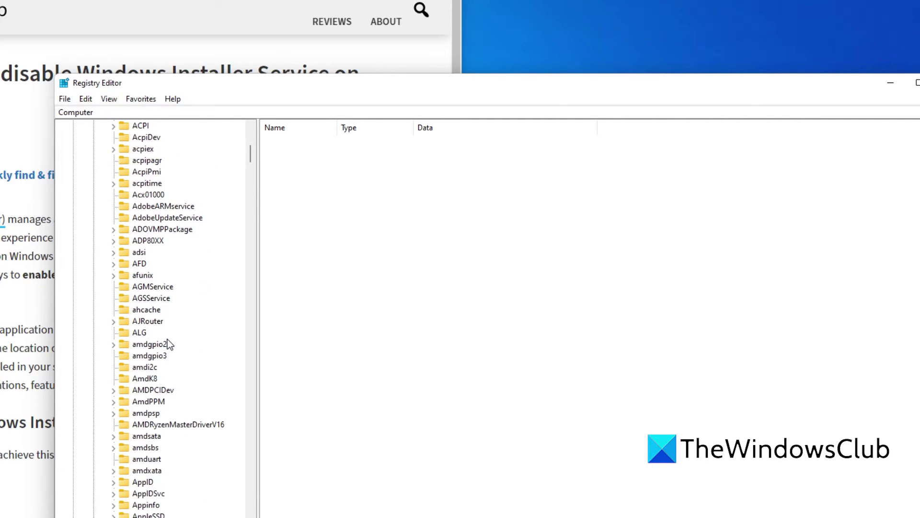
scroll(169, 344, "down", 15)
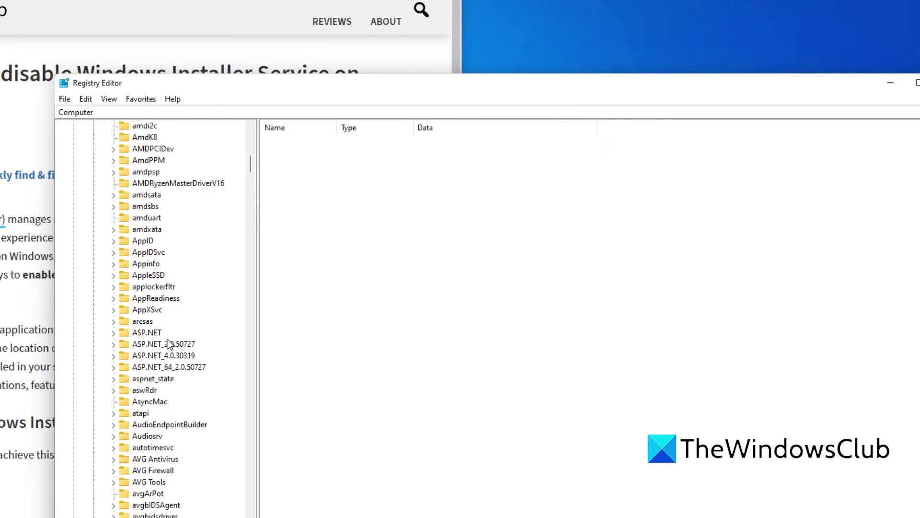
scroll(169, 344, "down", 20)
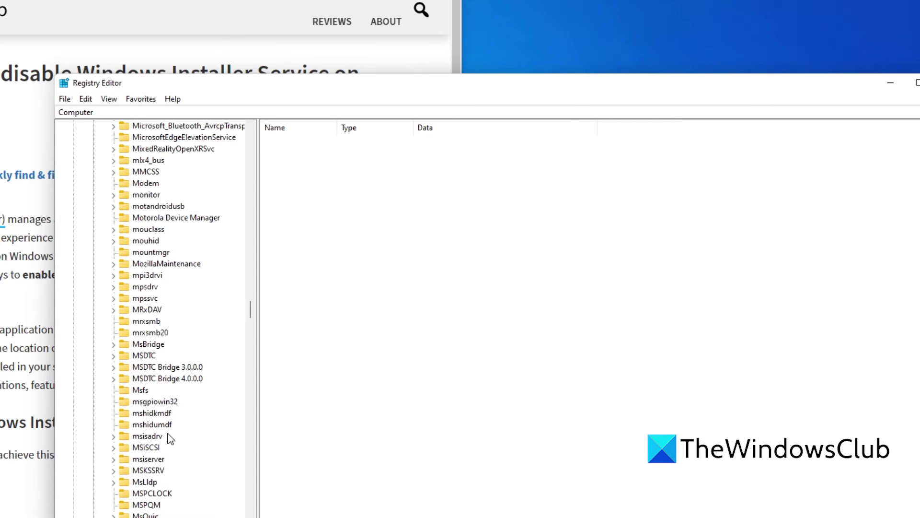
double_click(154, 460)
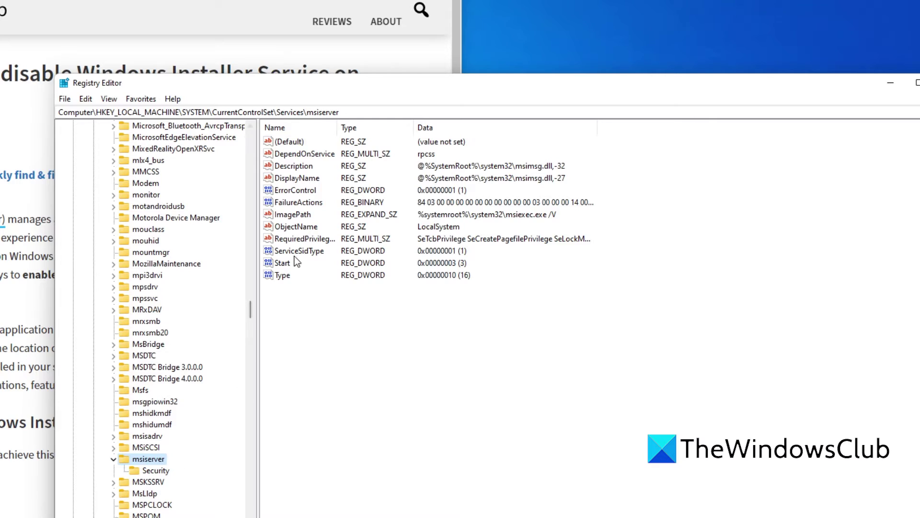
double_click(283, 267)
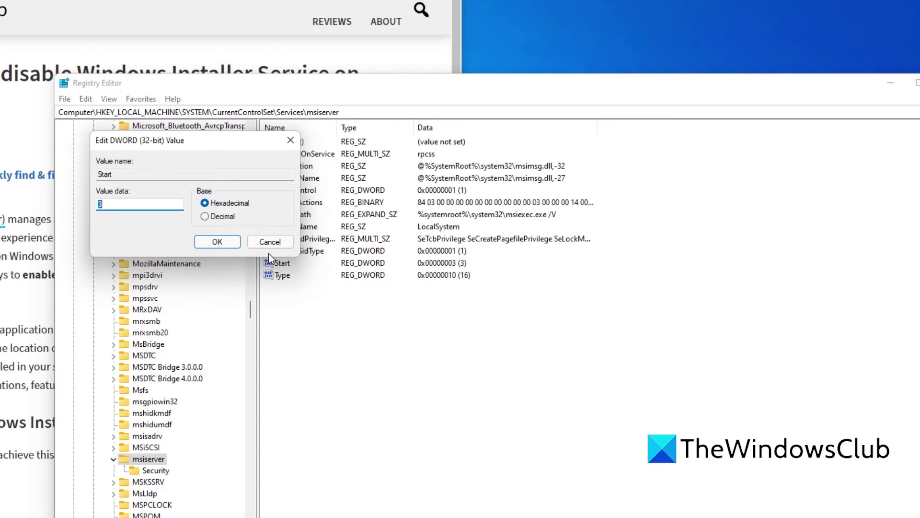
left_click(217, 241)
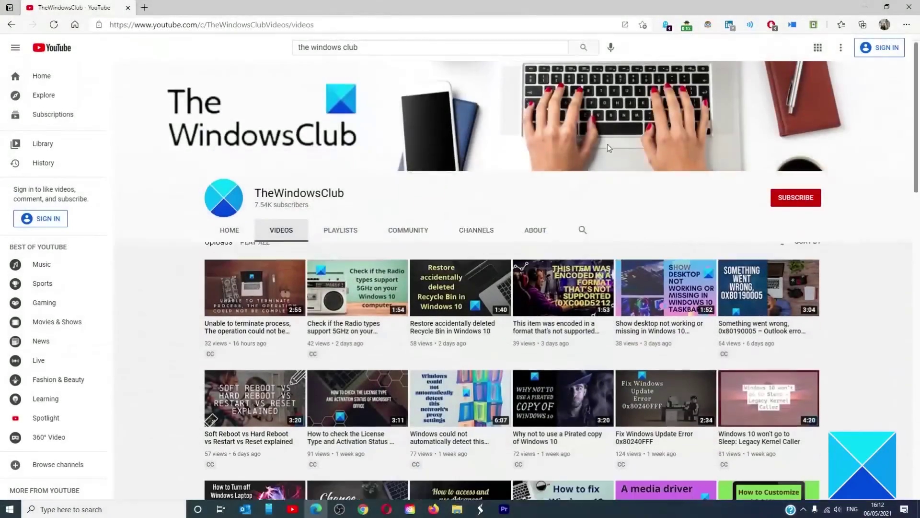
scroll(608, 144, "down", 5)
scroll(608, 149, "down", 15)
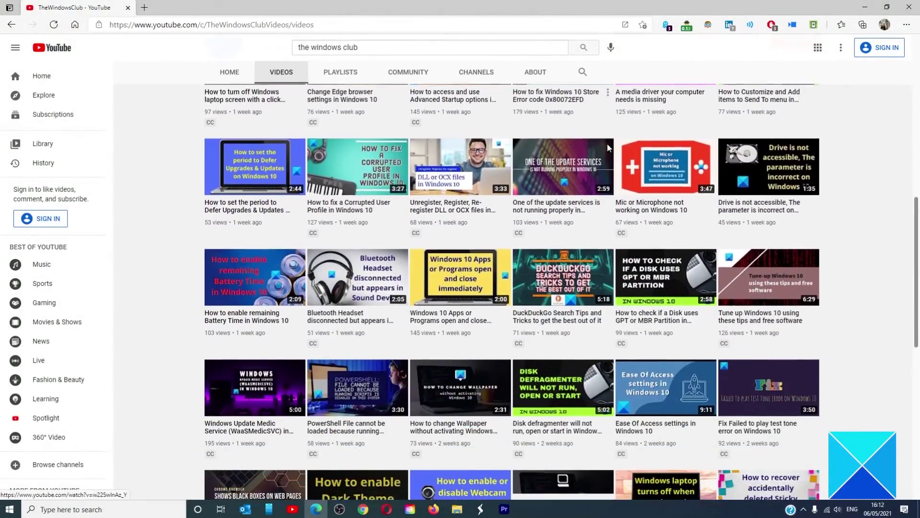
scroll(608, 149, "up", 10)
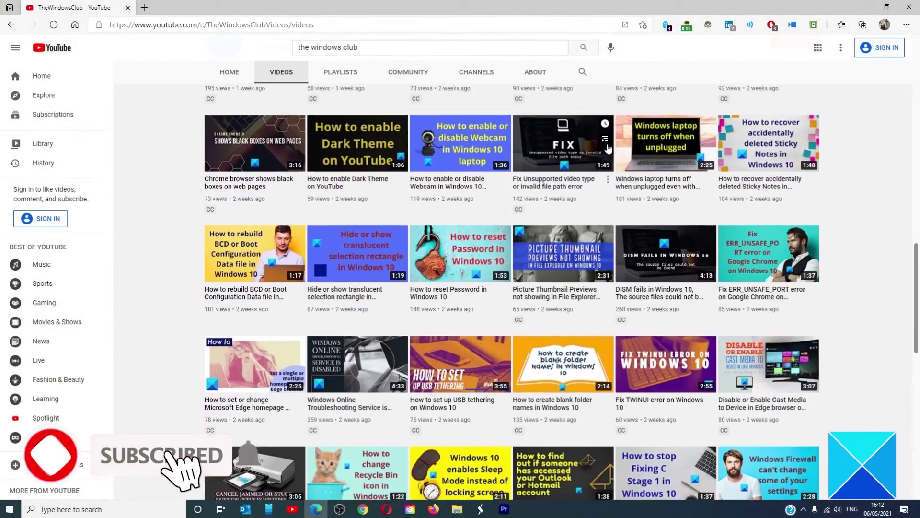
scroll(608, 149, "up", 8)
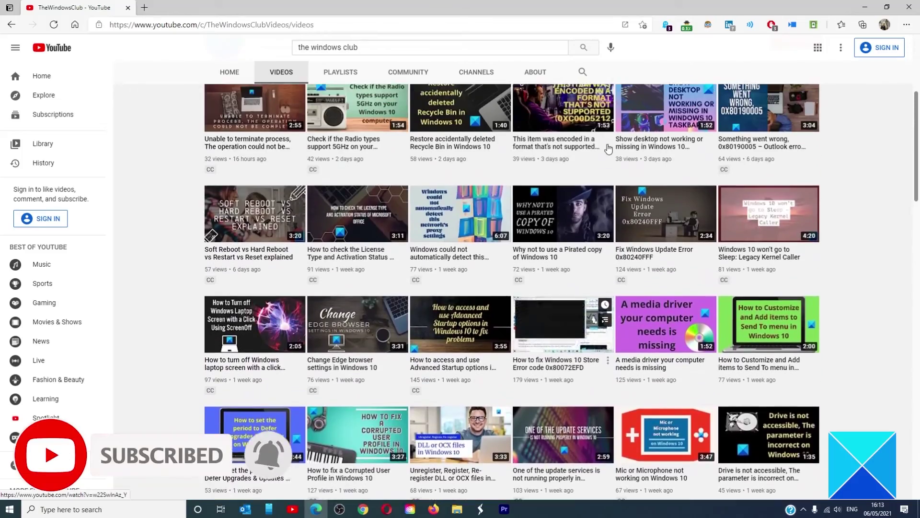